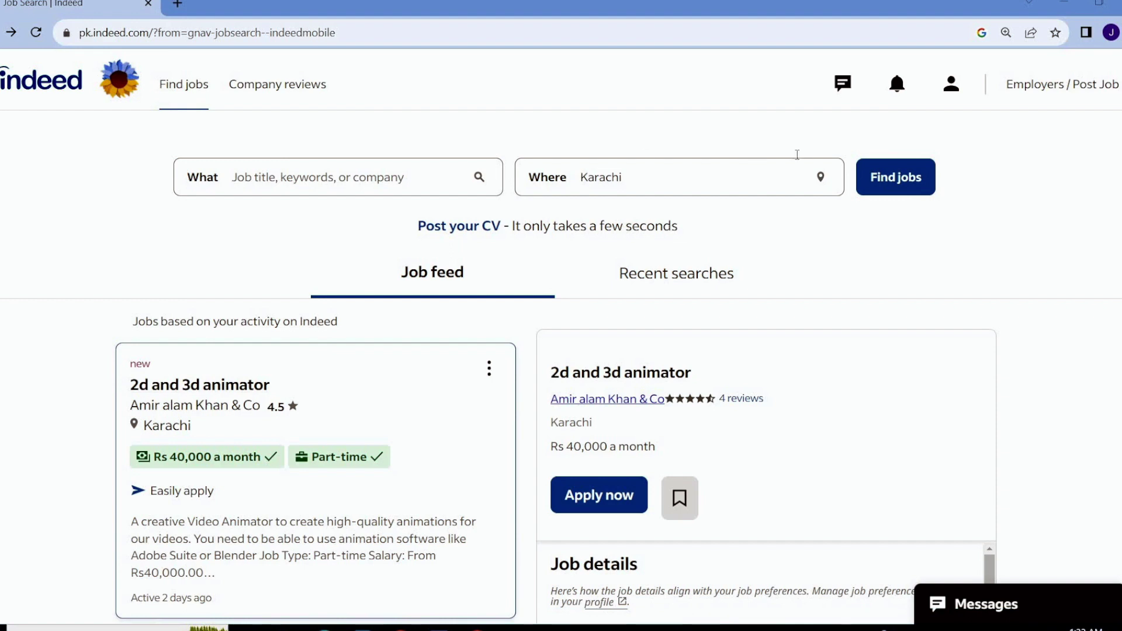
Open My reviews and contributions from the account menu, then view the Questions tab
left_click(956, 86)
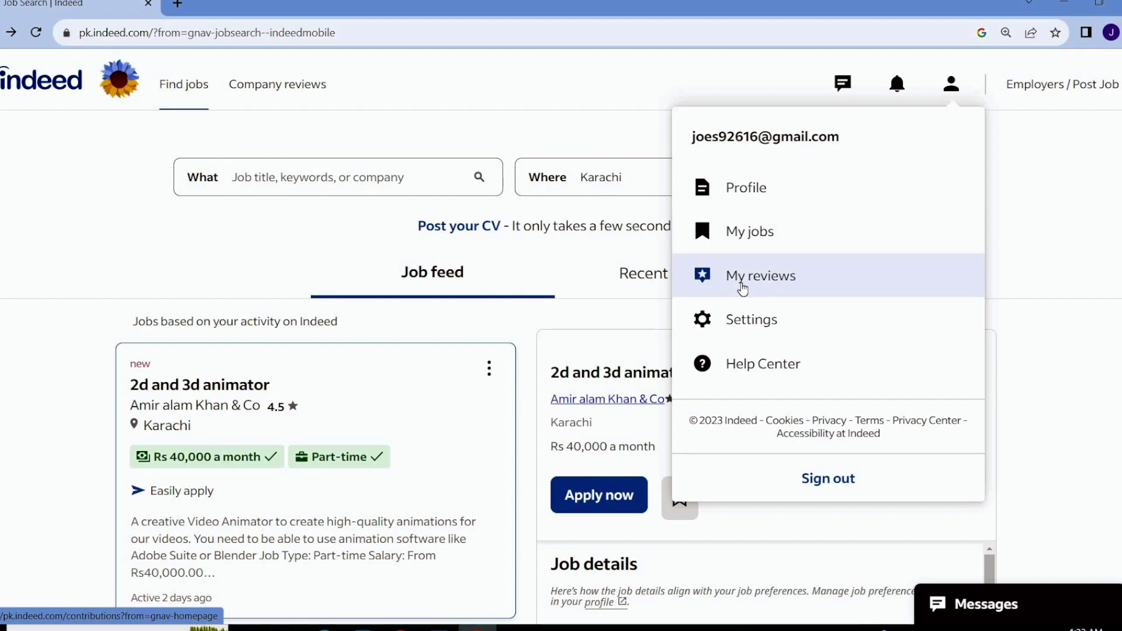
left_click(742, 280)
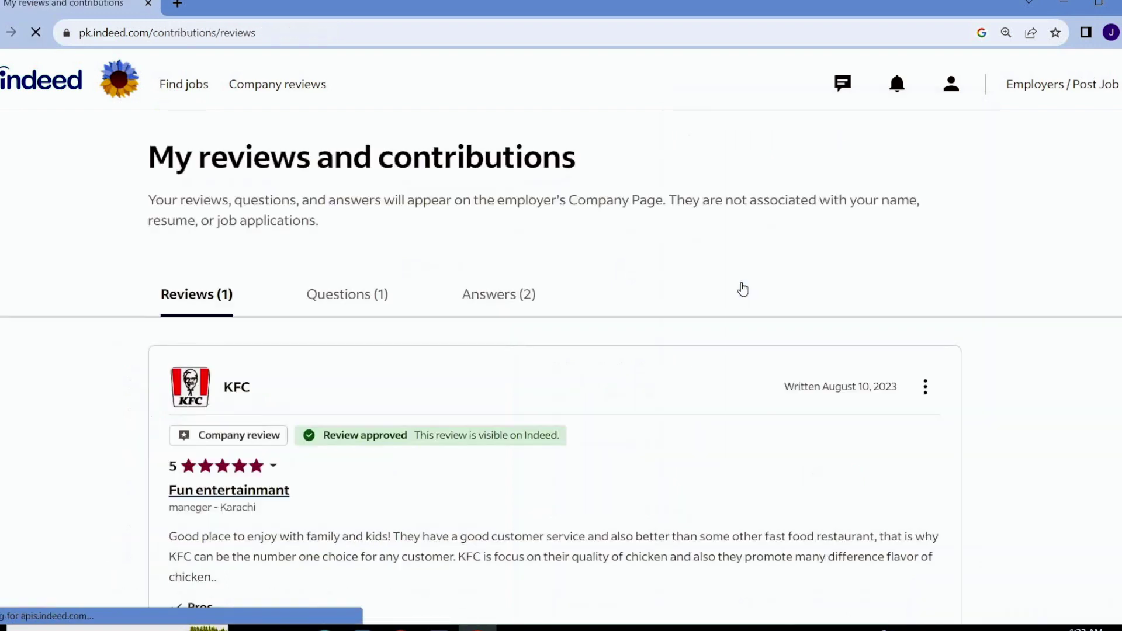
scroll(742, 289, "down", 1)
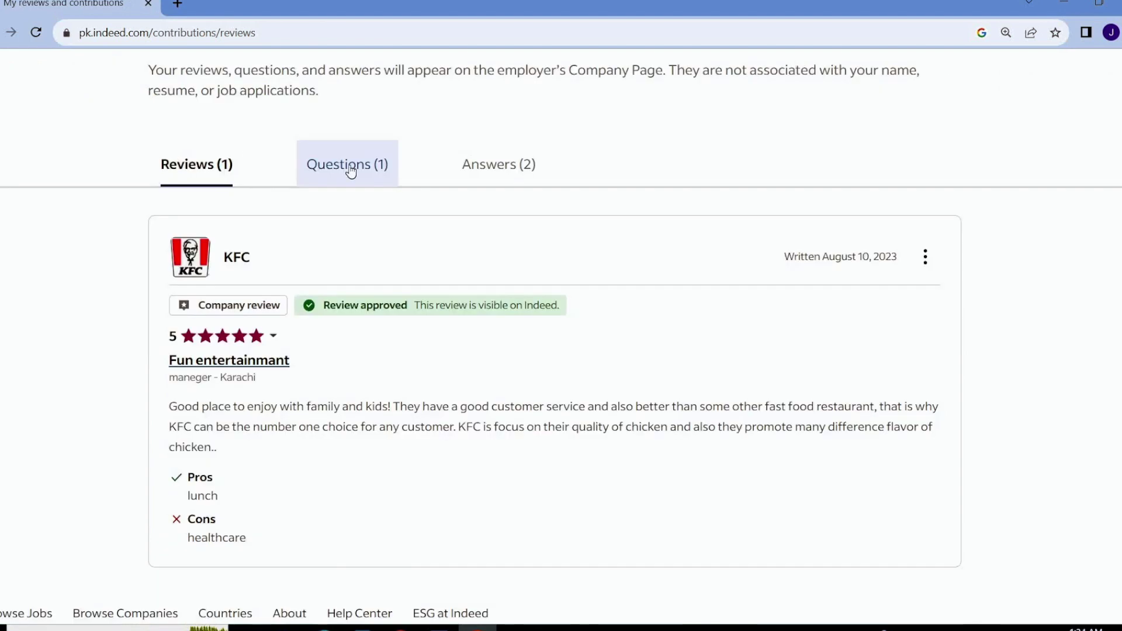
left_click(345, 232)
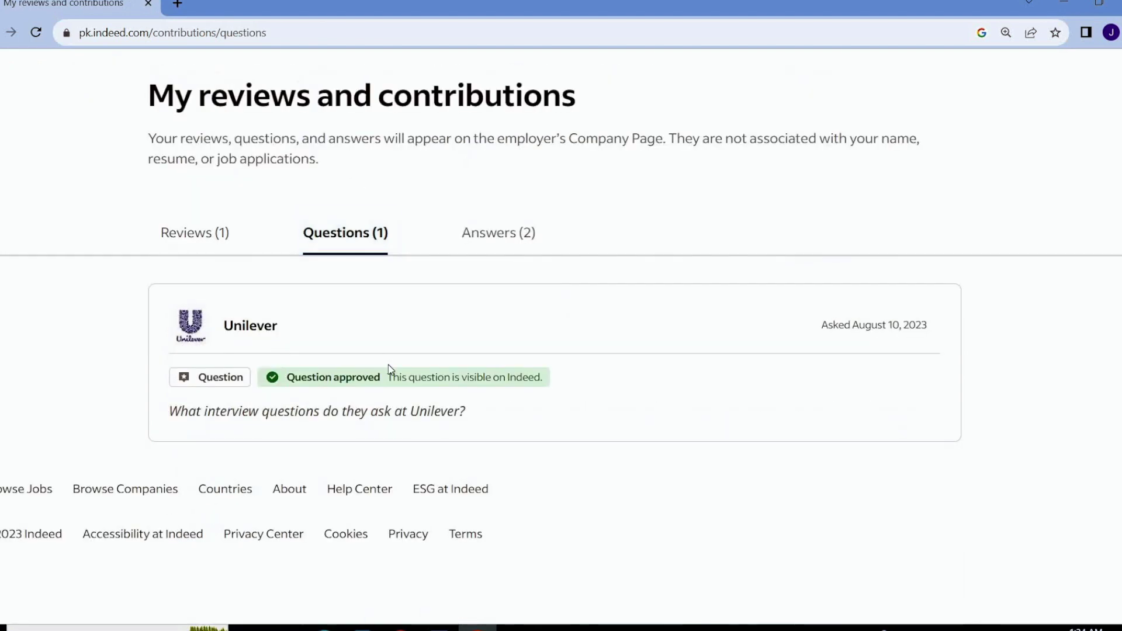